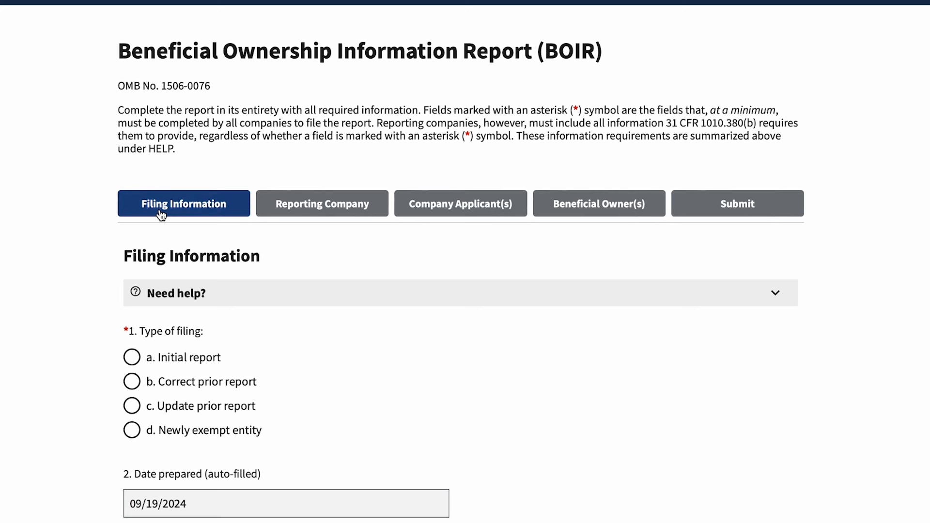
Choose Initial report as the type of filing and continue to the reporting company information
scroll(280, 369, "down", 2)
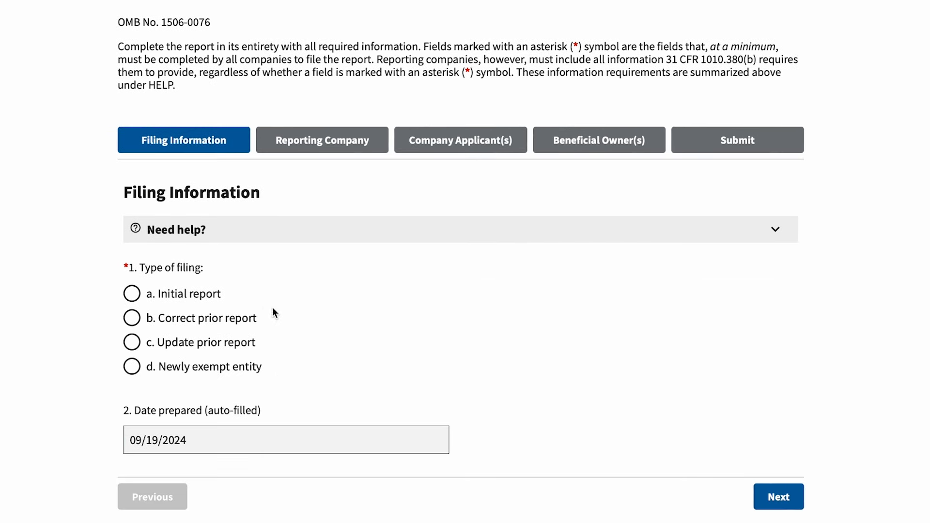
left_click(142, 297)
scroll(394, 373, "down", 3)
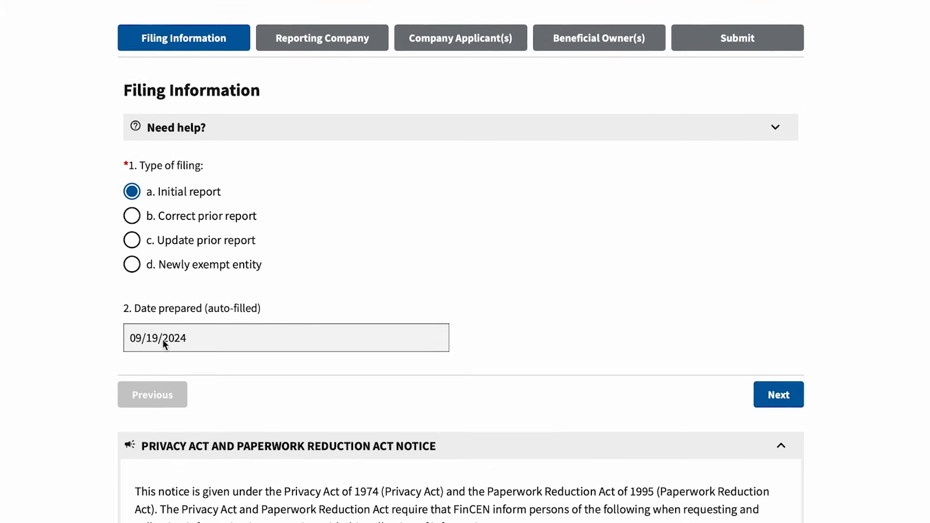
scroll(301, 376, "down", 3)
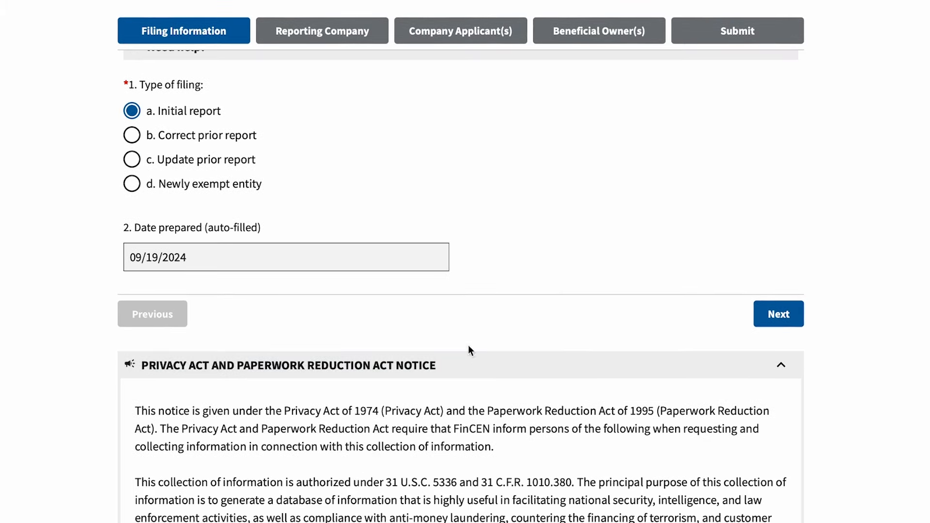
left_click(777, 316)
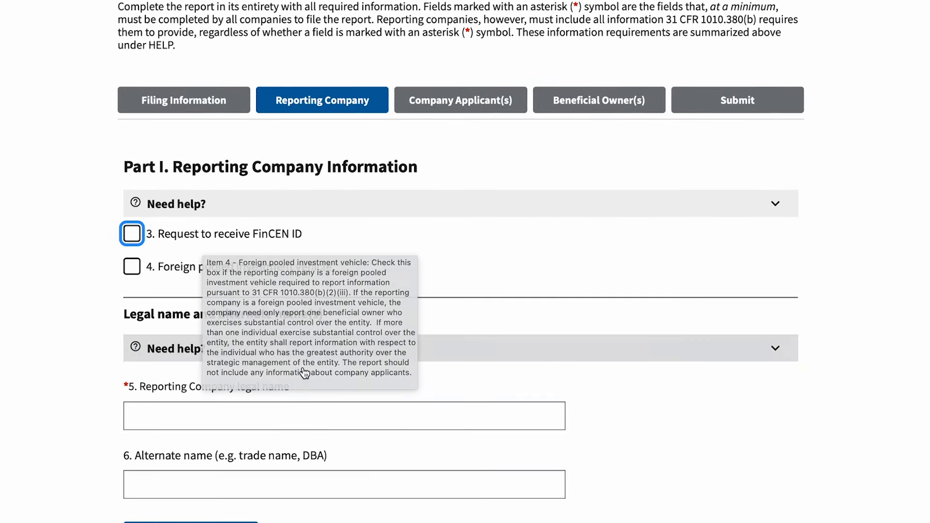
Enter "Example Filing Company LLC" as the reporting company's legal name and "Example DBA Filing Company" as its alternate name
scroll(394, 373, "down", 2)
left_click(303, 354)
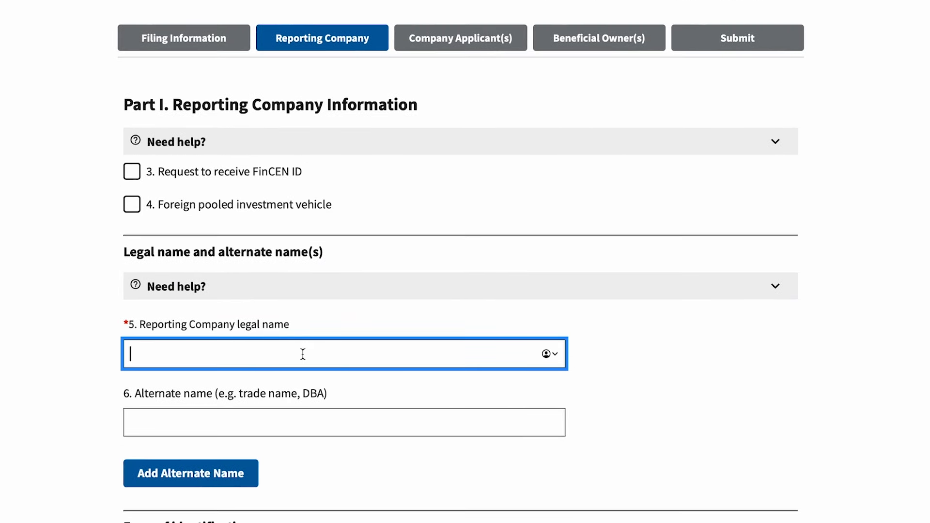
type("Example Filin")
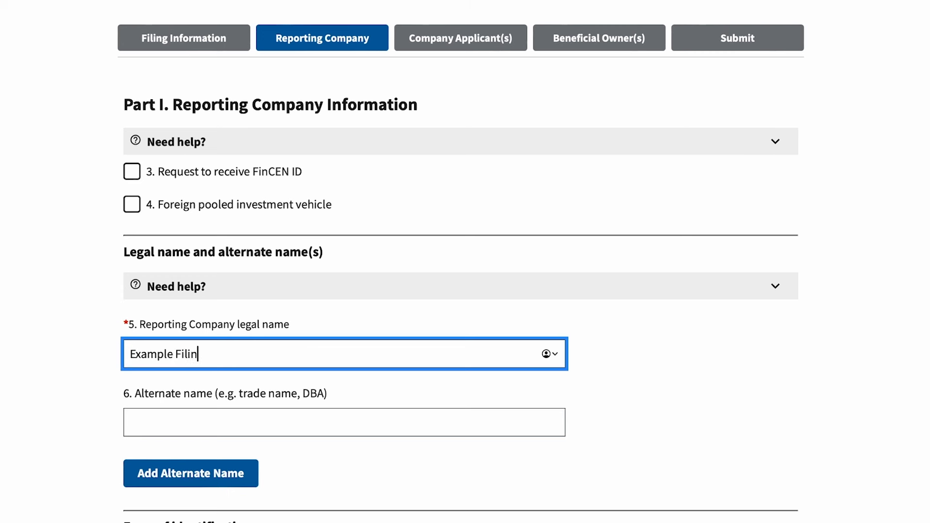
type("g Company LLC")
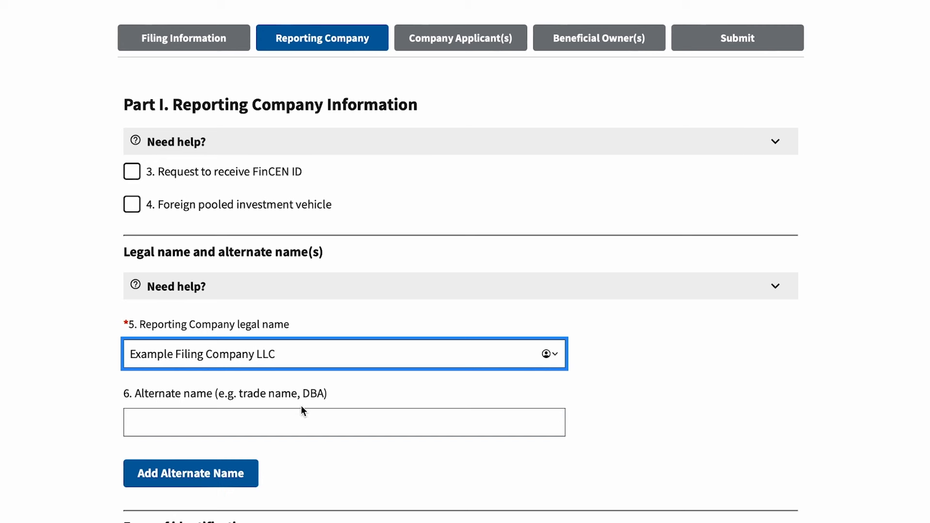
left_click(299, 425)
type("Example DBA Filin")
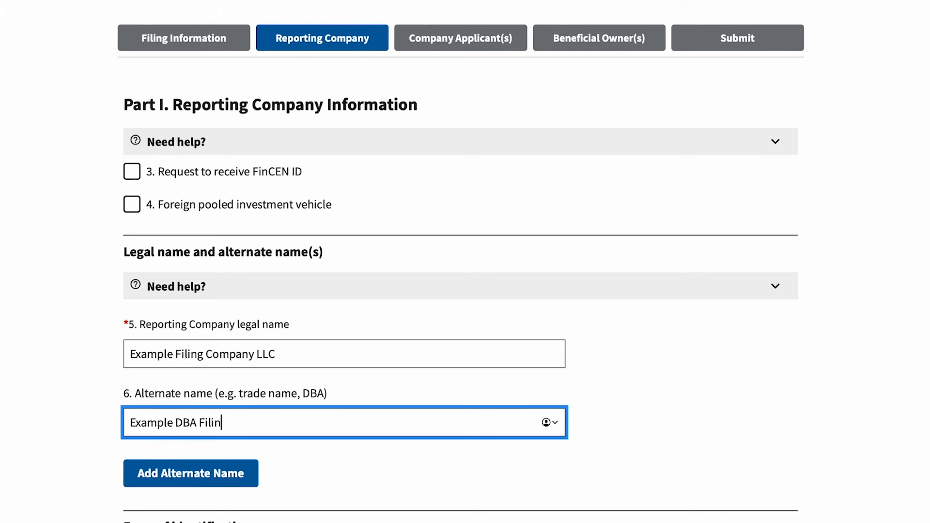
type("g Company")
Set the company's tax identification type to EIN and enter the tax identification number
scroll(443, 463, "down", 3)
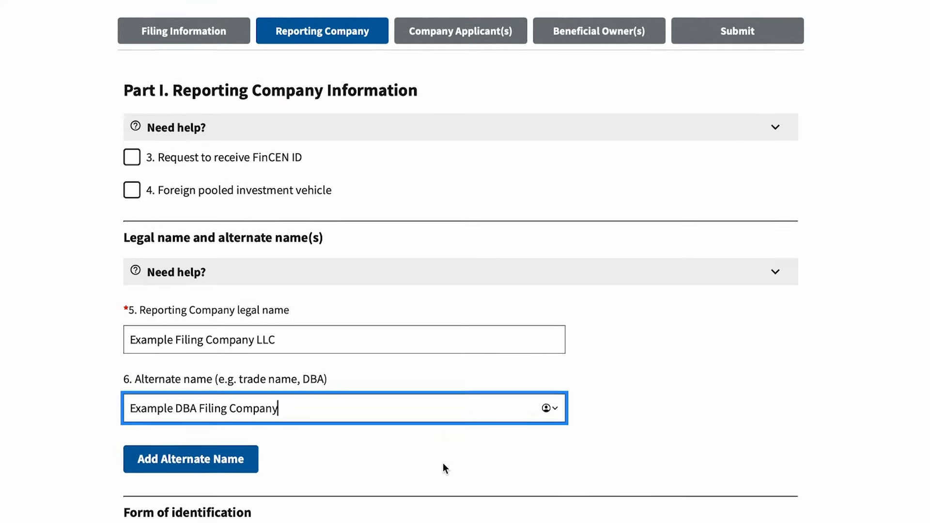
scroll(443, 463, "down", 4)
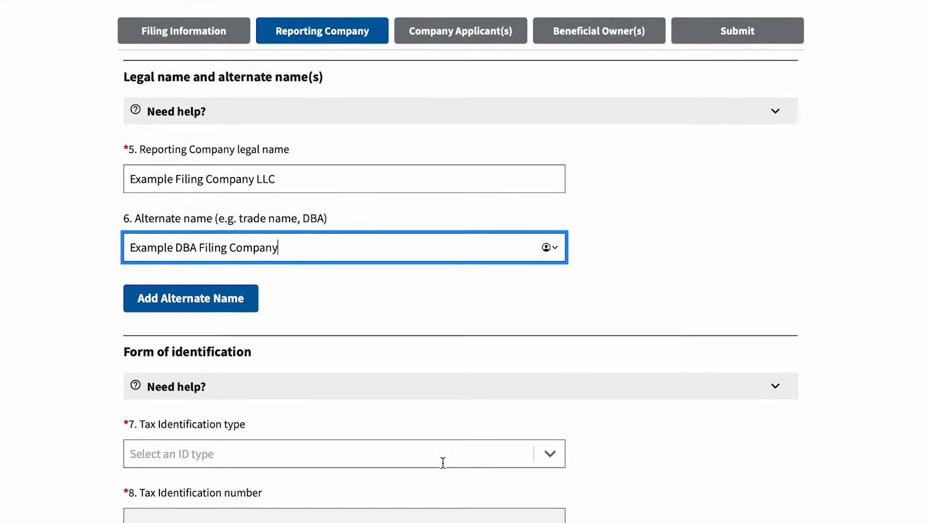
scroll(443, 463, "down", 1)
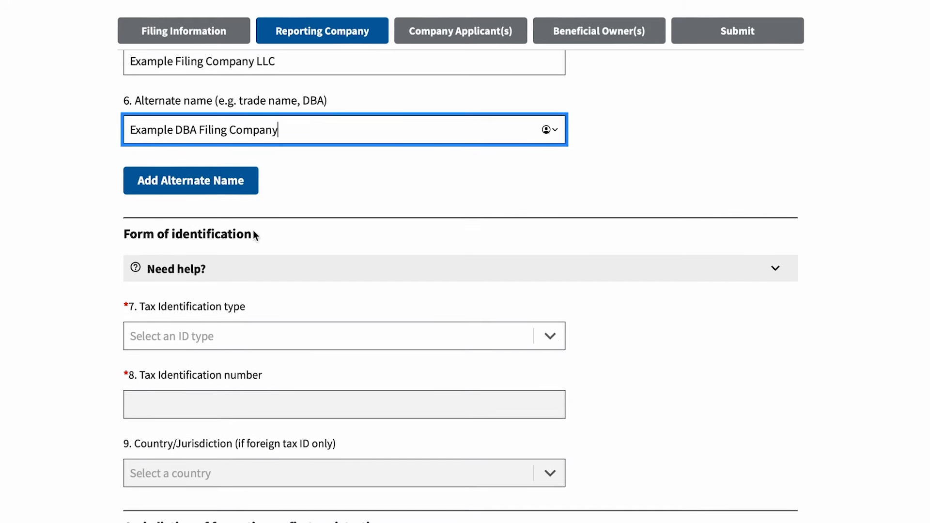
left_click(273, 340)
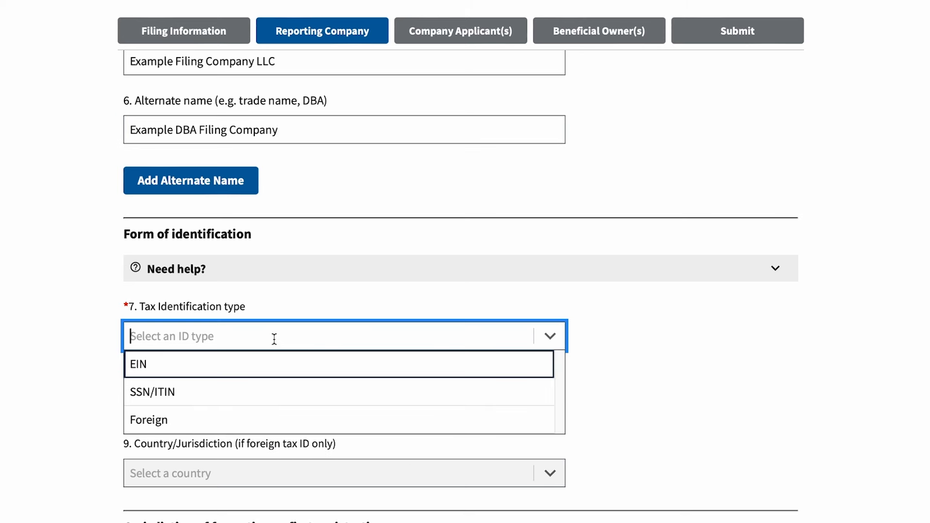
left_click(261, 367)
key("Tab")
type("012")
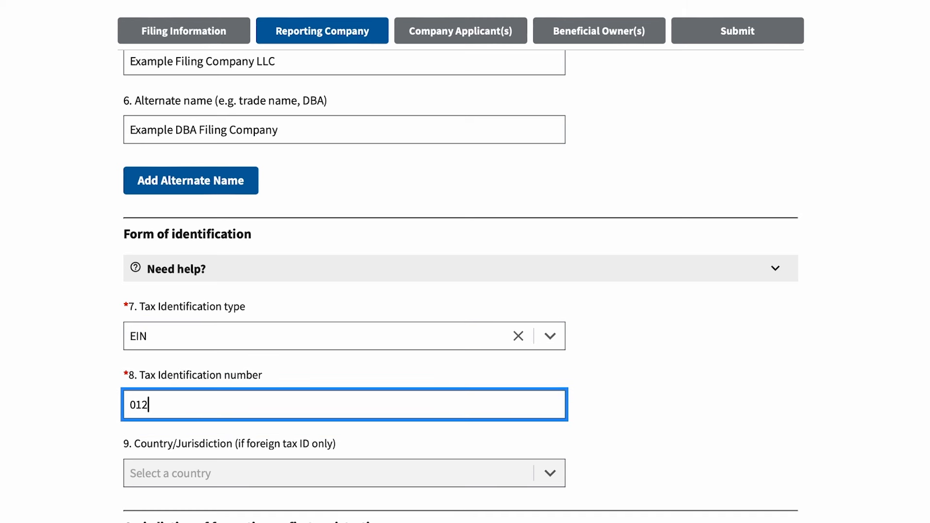
type("345678")
left_click(597, 402)
Set the country of formation to United States of America and the state of formation to Rhode Island
scroll(597, 402, "down", 1)
scroll(598, 400, "down", 3)
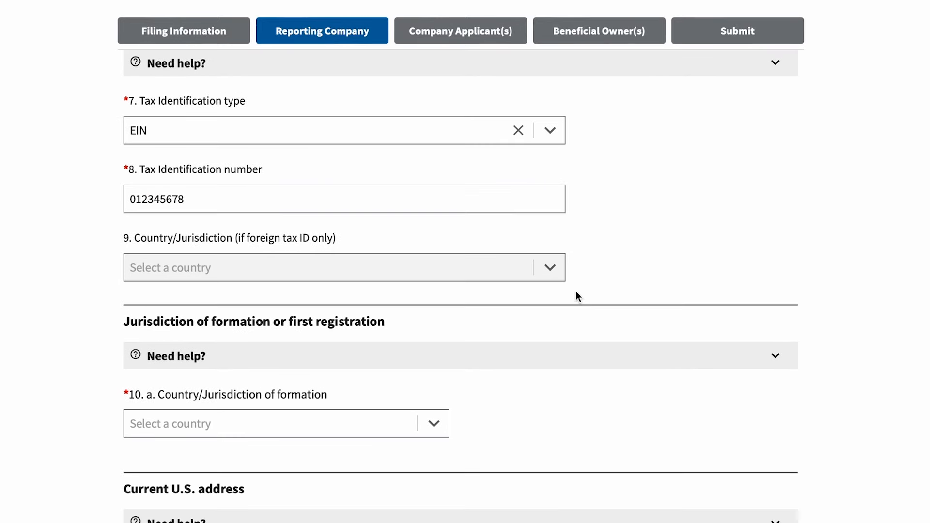
scroll(576, 292, "down", 2)
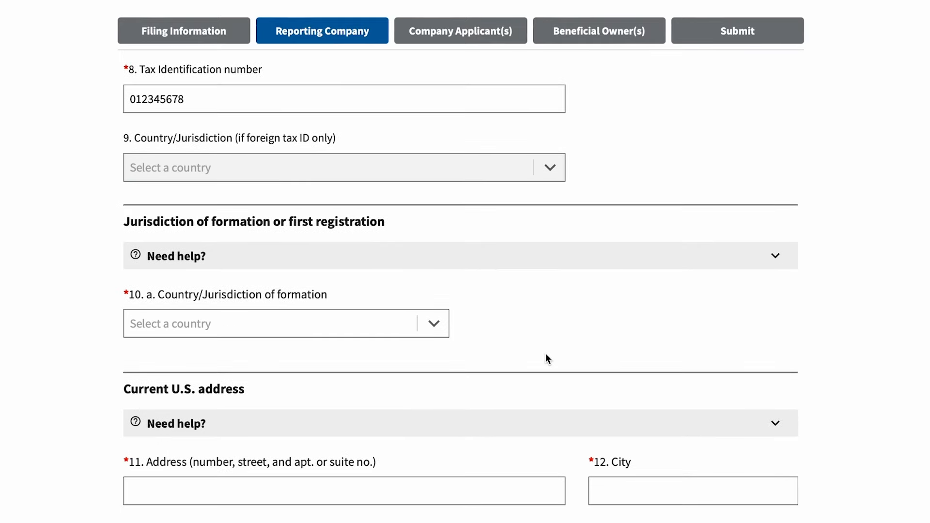
left_click(443, 333)
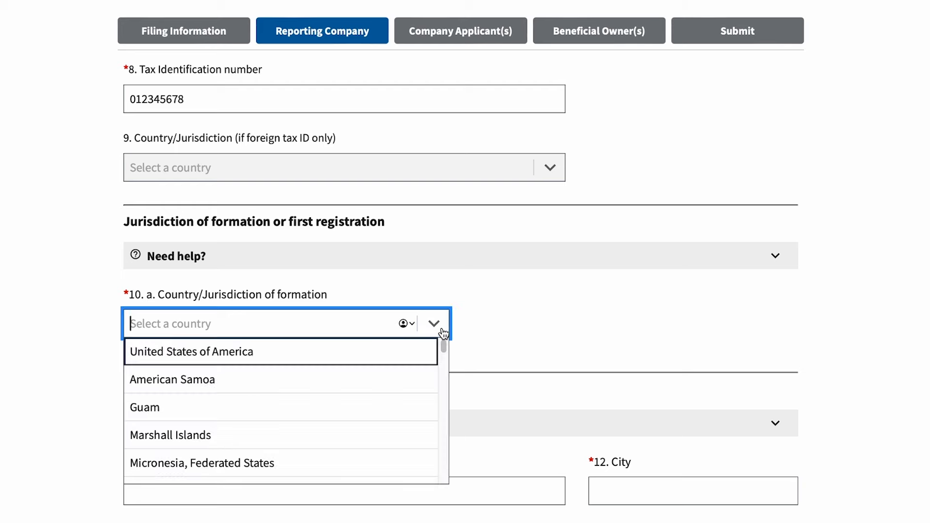
left_click(407, 361)
scroll(520, 321, "down", 2)
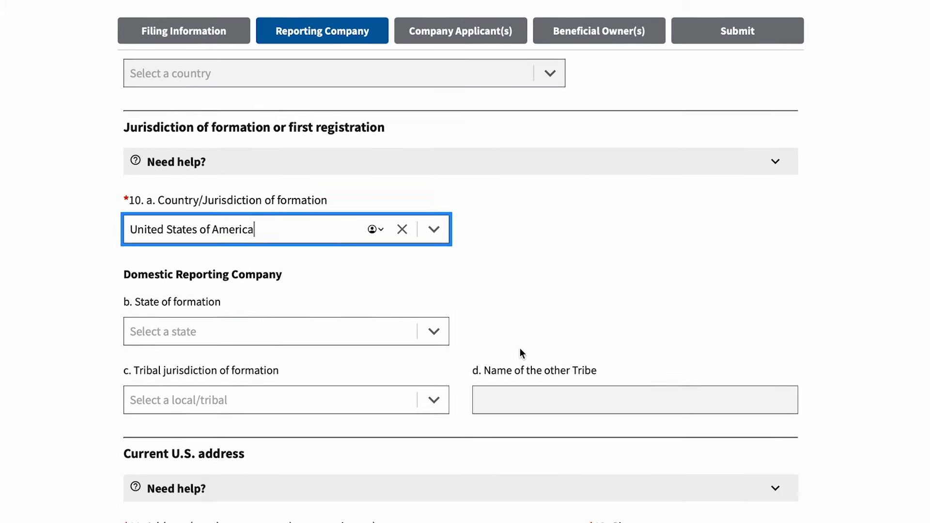
key("Tab")
type("rhode")
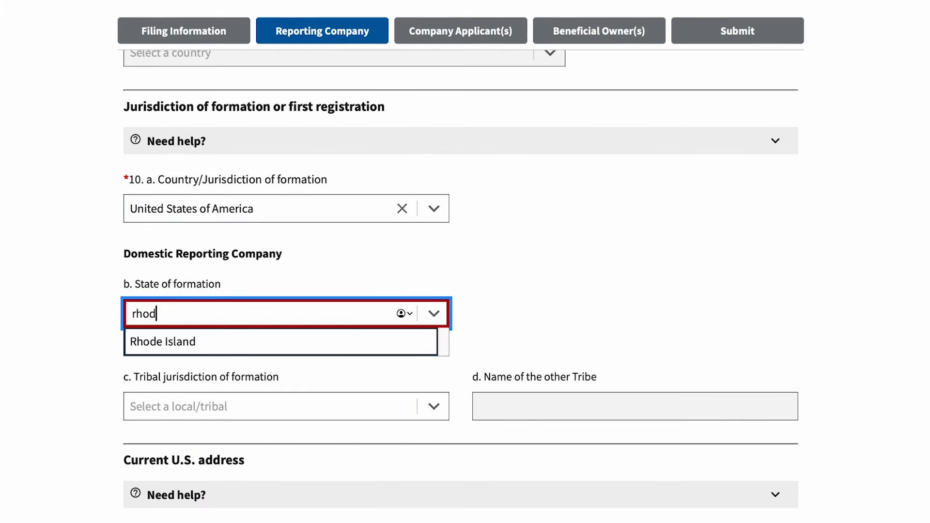
left_click(328, 346)
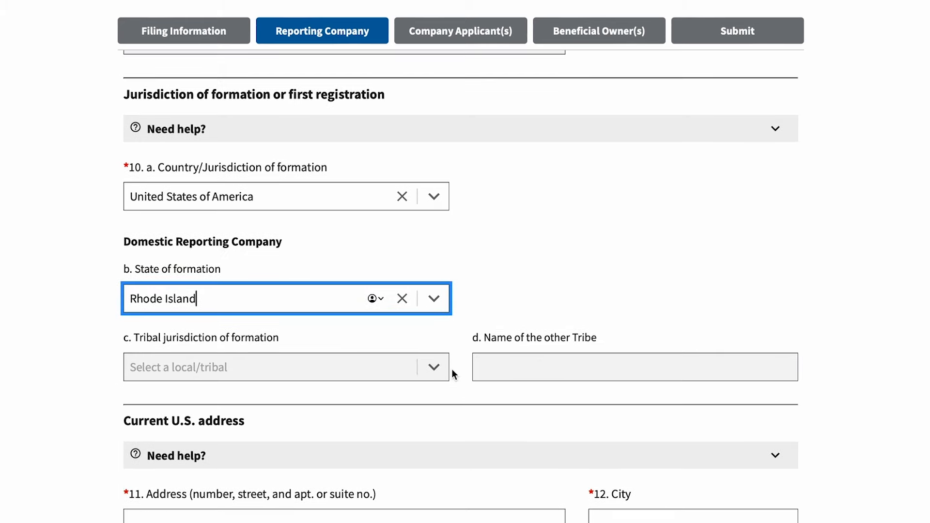
Fill in the street address and city of the reporting company's current U.S. address
scroll(420, 442, "down", 2)
left_click(341, 405)
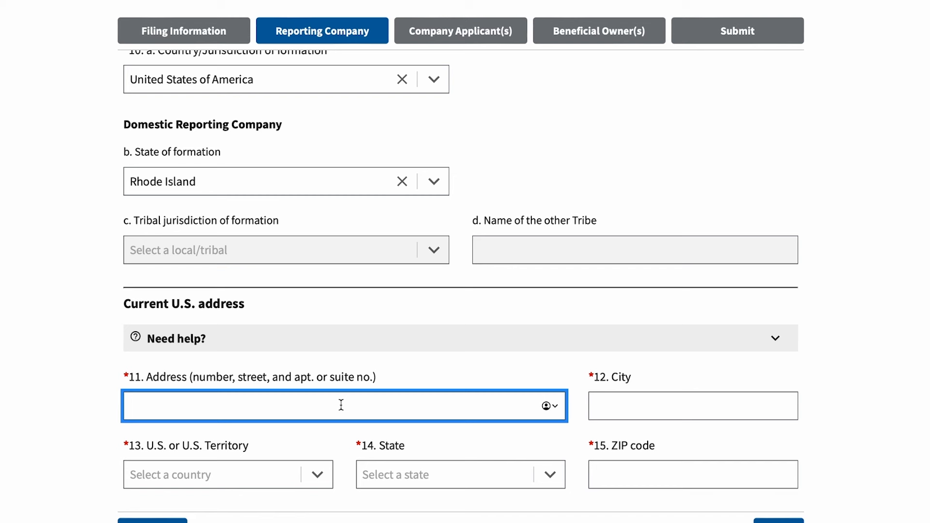
type("123 m")
key("BackSpace")
type("Main Street")
key("Tab")
type("Providence")
key("Tab")
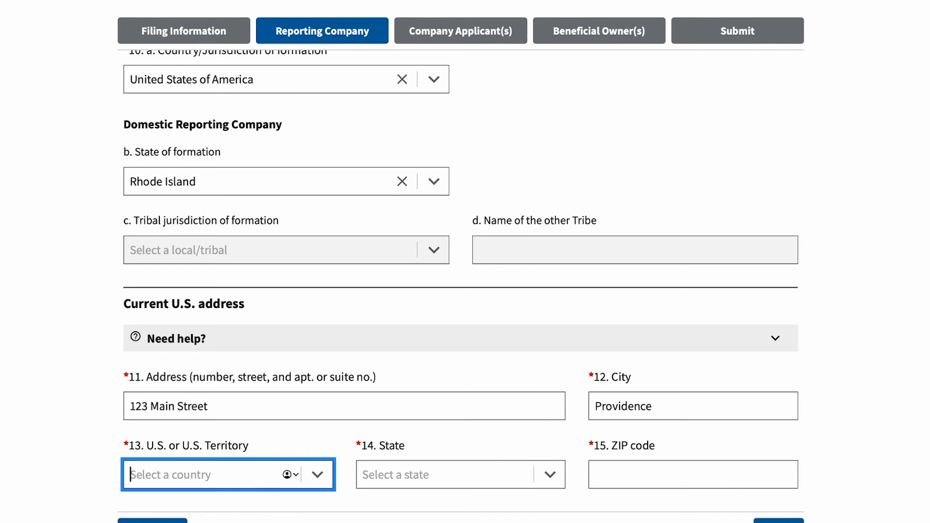
Complete the company address with United States of America, Rhode Island and the ZIP code, and continue to the company applicant information
left_click(317, 477)
left_click(290, 504)
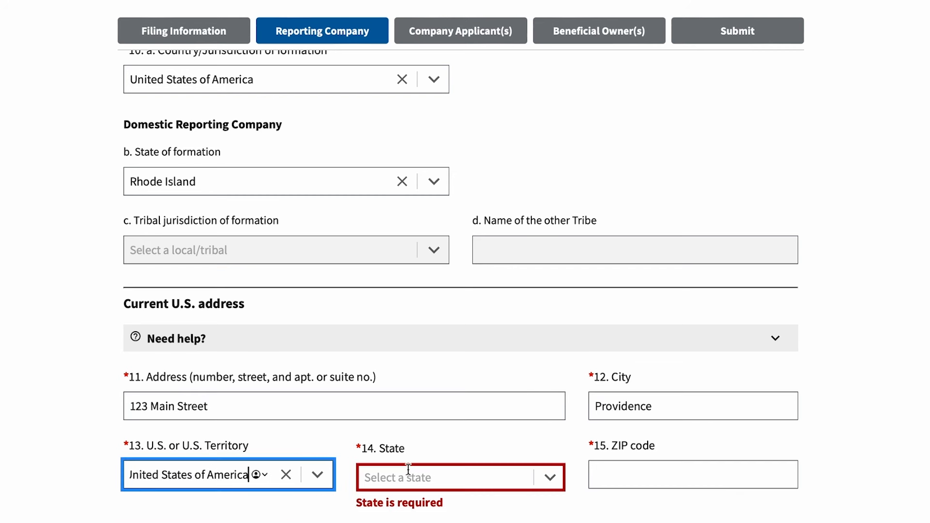
left_click(551, 477)
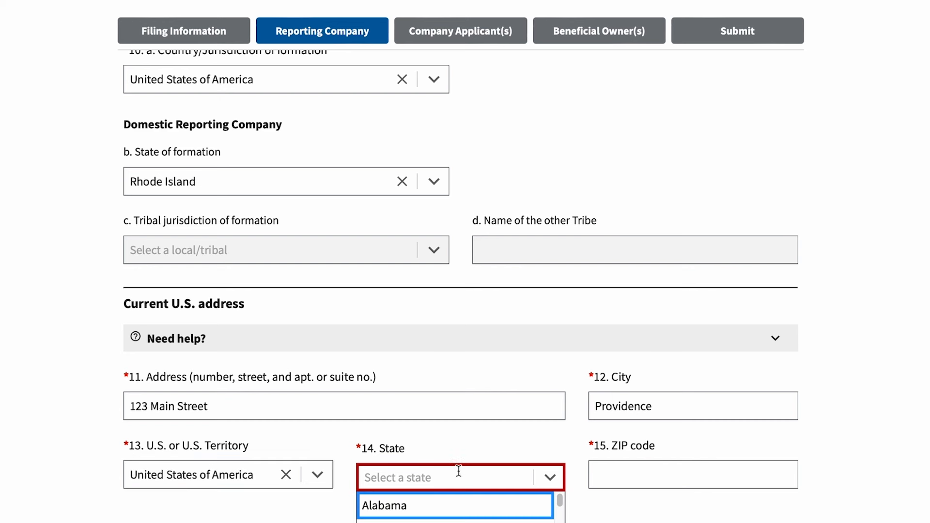
type("rho")
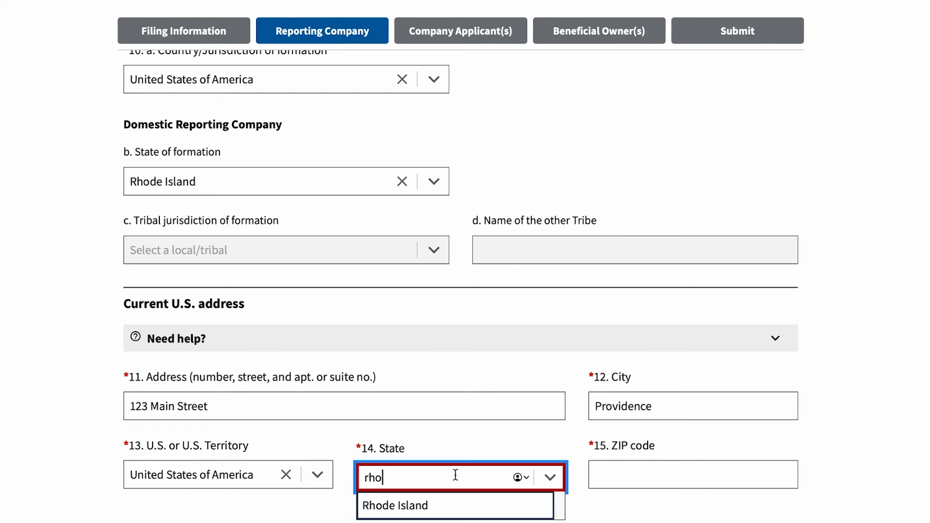
left_click(453, 504)
left_click(643, 470)
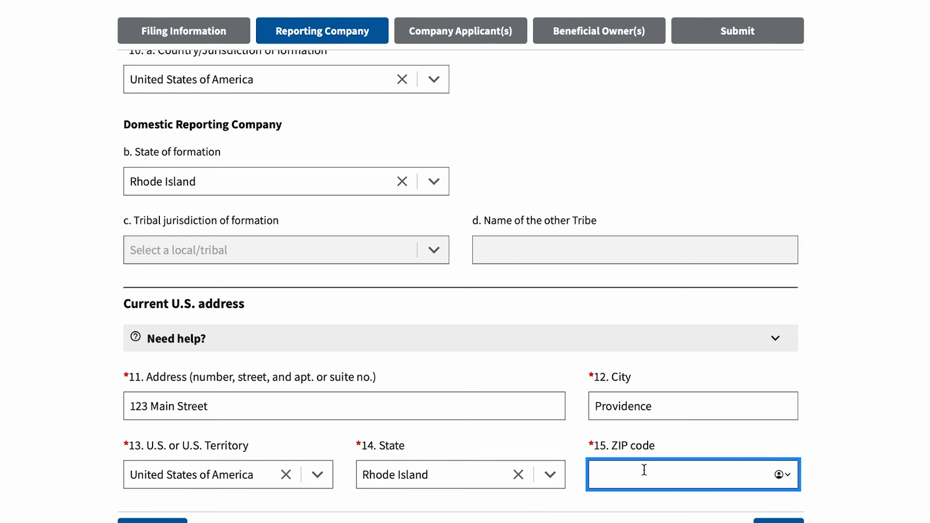
type("02904")
scroll(775, 393, "down", 3)
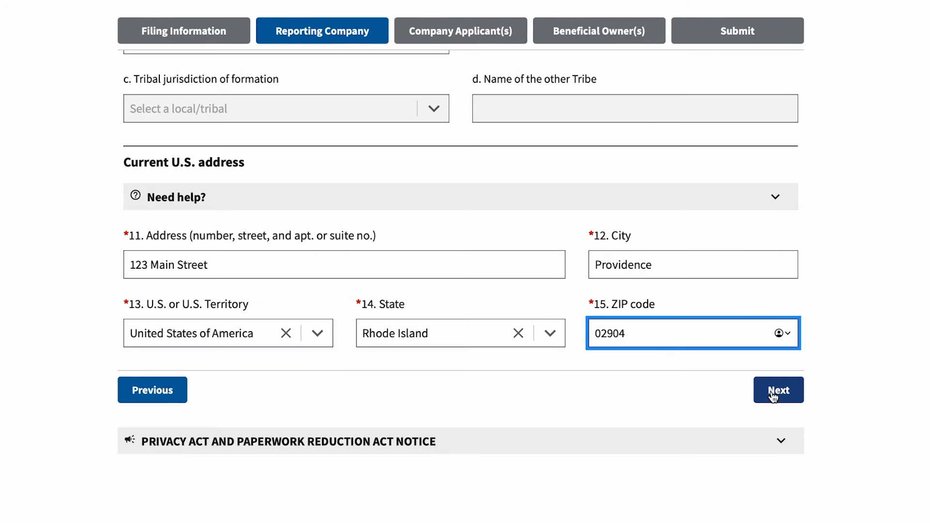
left_click(773, 396)
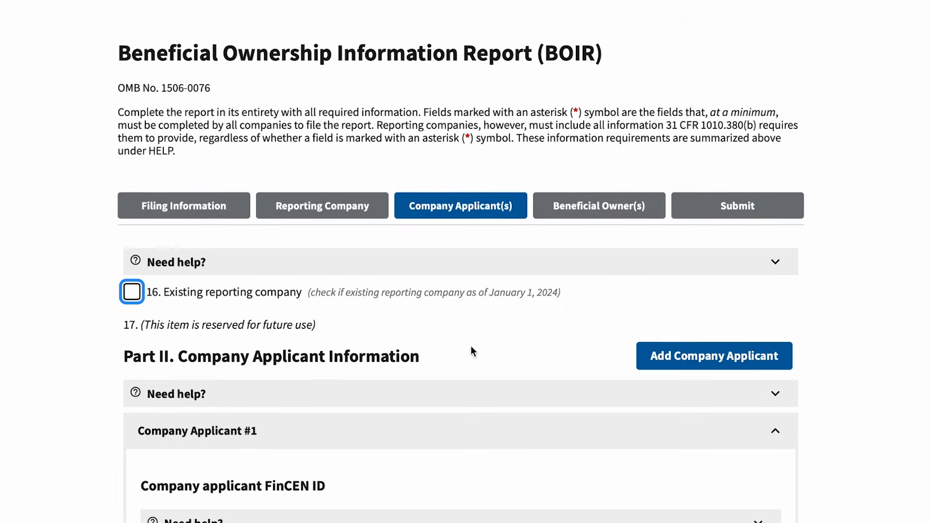
Enter the last name, first name and middle initial of company applicant #1
scroll(471, 345, "down", 3)
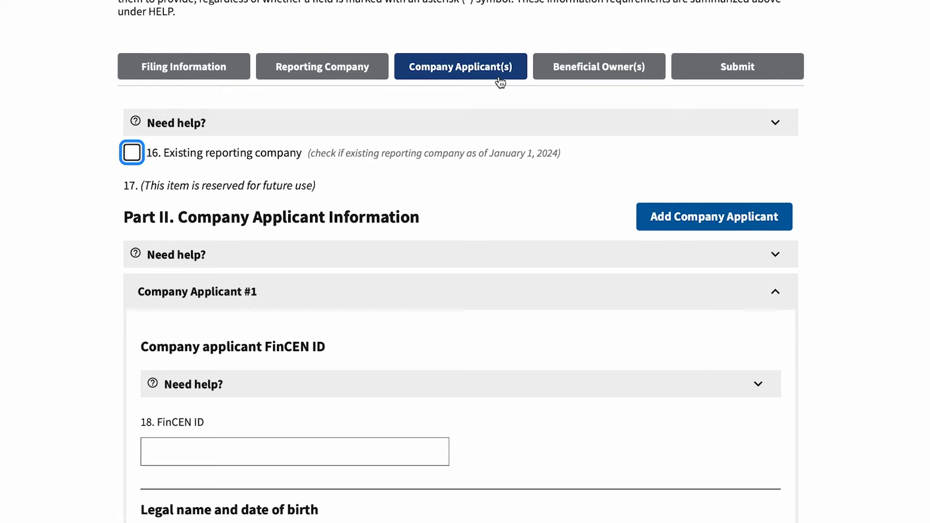
scroll(427, 182, "down", 2)
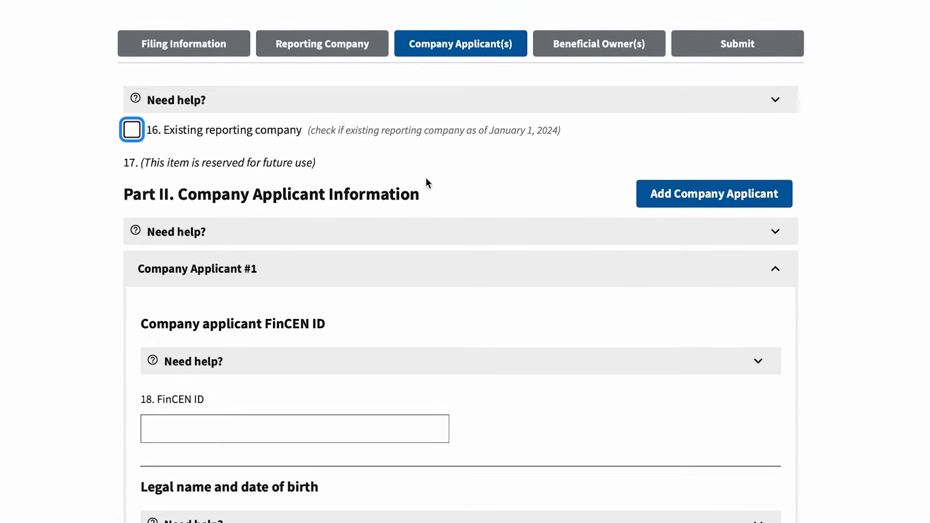
scroll(394, 326, "down", 5)
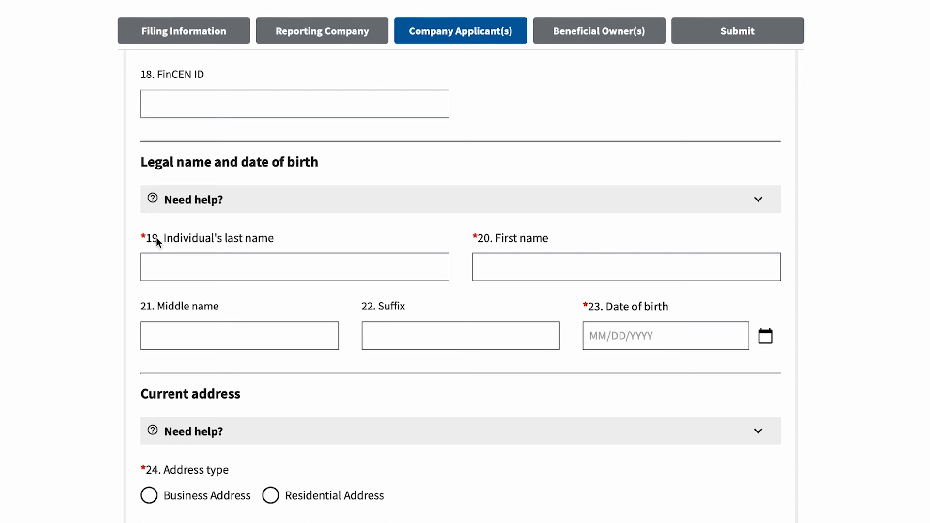
left_click(270, 269)
type("Smith")
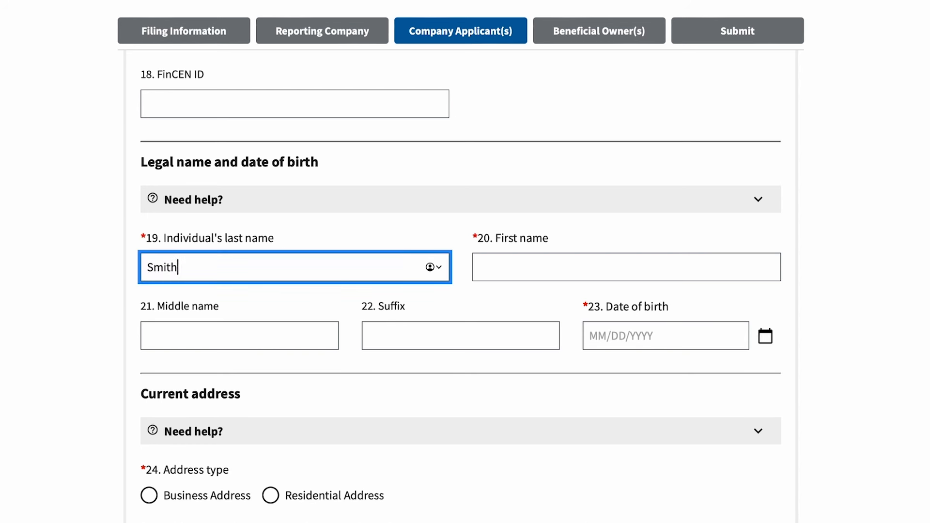
key("Tab")
type("Mary")
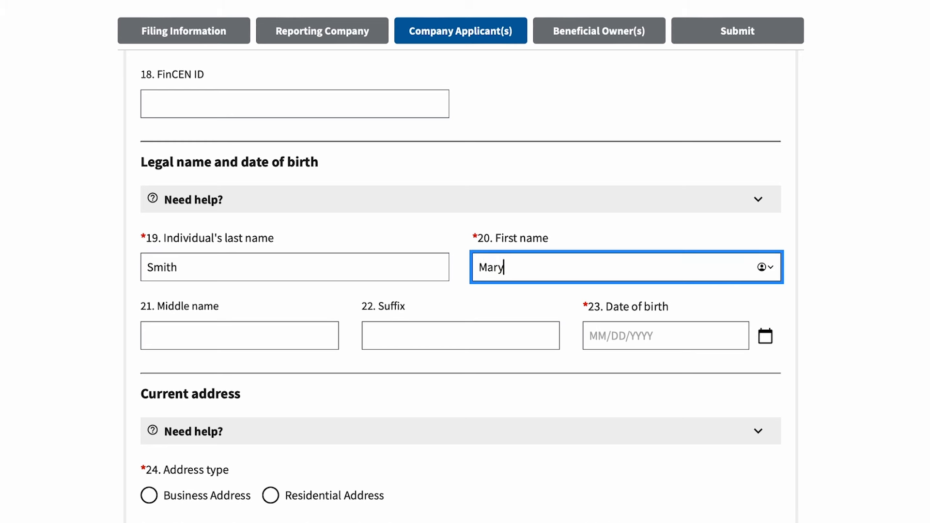
key("Tab")
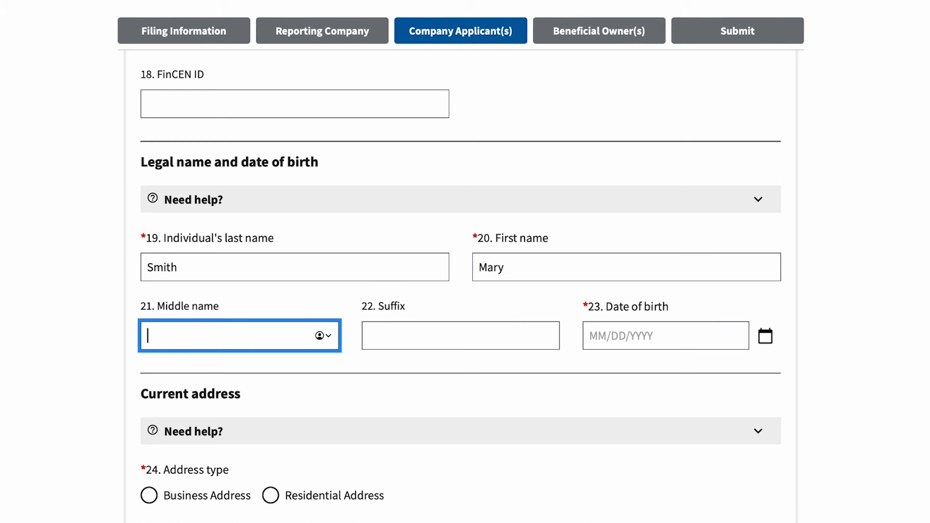
type("A")
key("Tab")
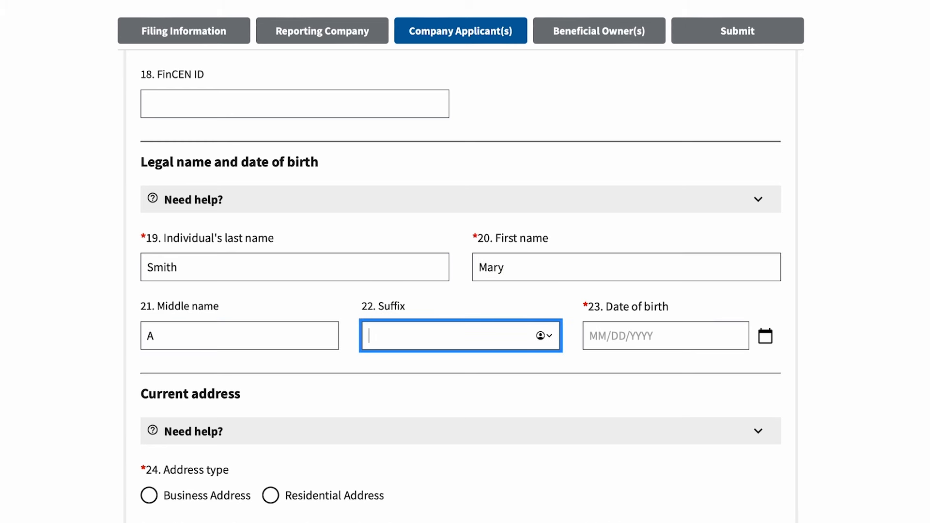
Leave the company applicant's suffix blank and enter the applicant's date of birth
key("Tab")
type("05/25")
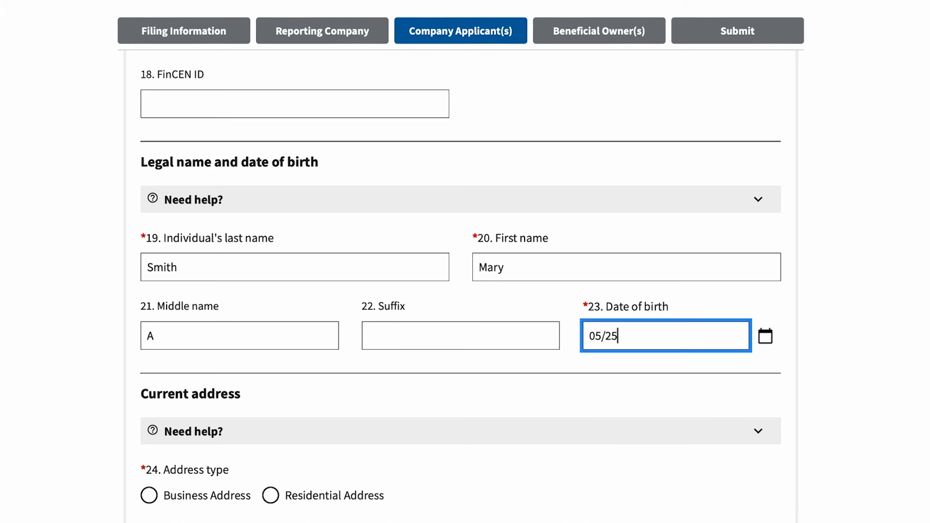
type("/1995")
left_click(635, 385)
Set the company applicant's address type to Business Address and fill in the street address and city
scroll(634, 385, "down", 3)
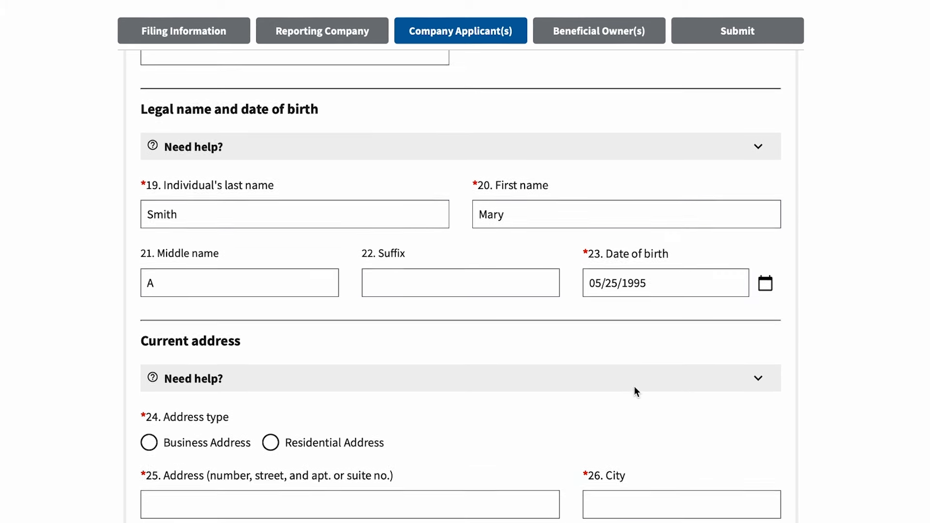
scroll(635, 386, "down", 3)
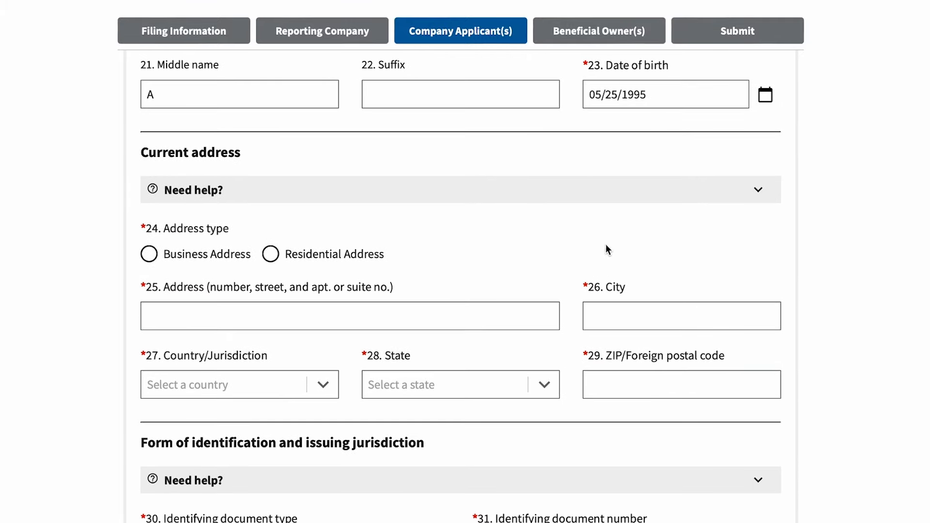
left_click(189, 254)
scroll(267, 274, "down", 1)
left_click(267, 275)
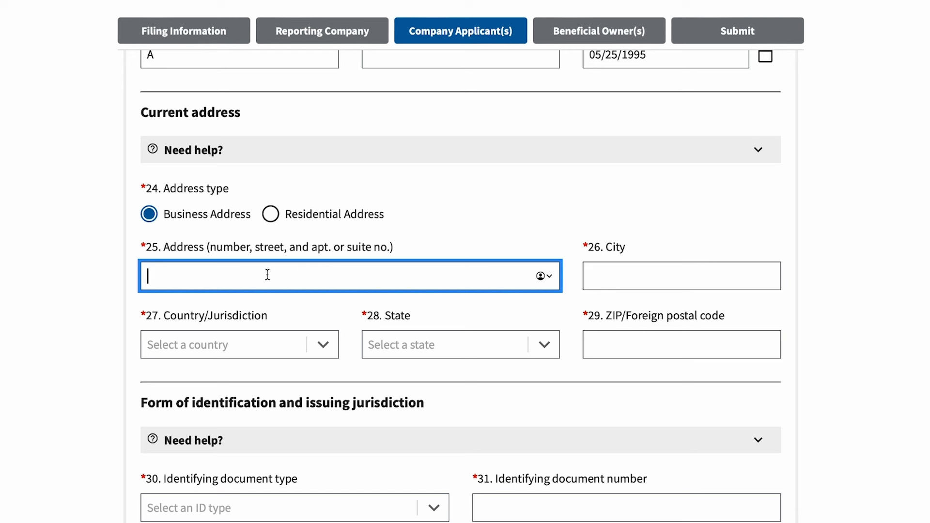
type("123 Main Street")
key("Tab")
type("Providence")
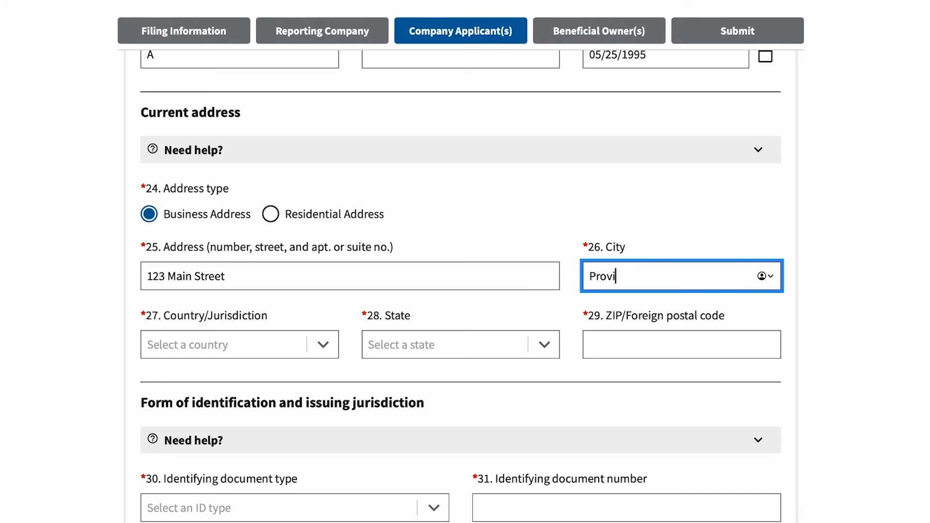
Complete the company applicant's address with United States of America, Rhode Island and the ZIP code
key("Tab")
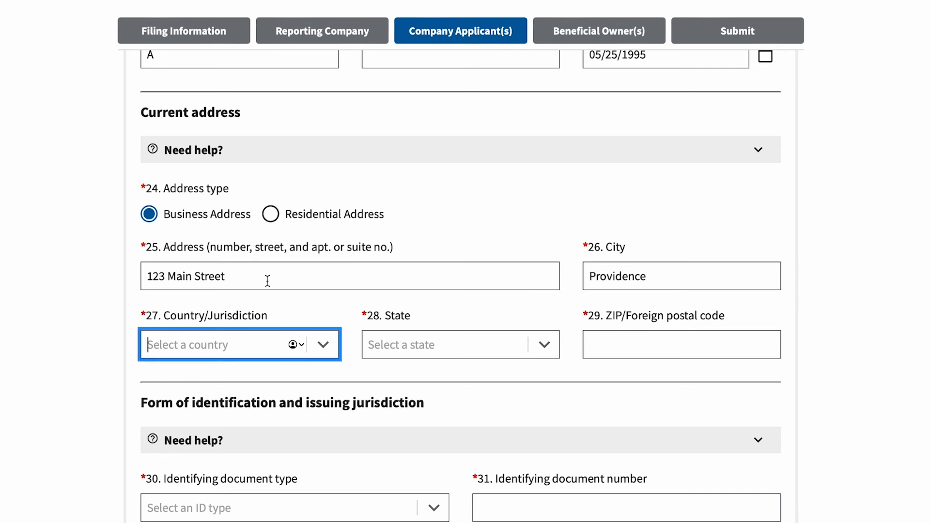
left_click(322, 345)
left_click(292, 376)
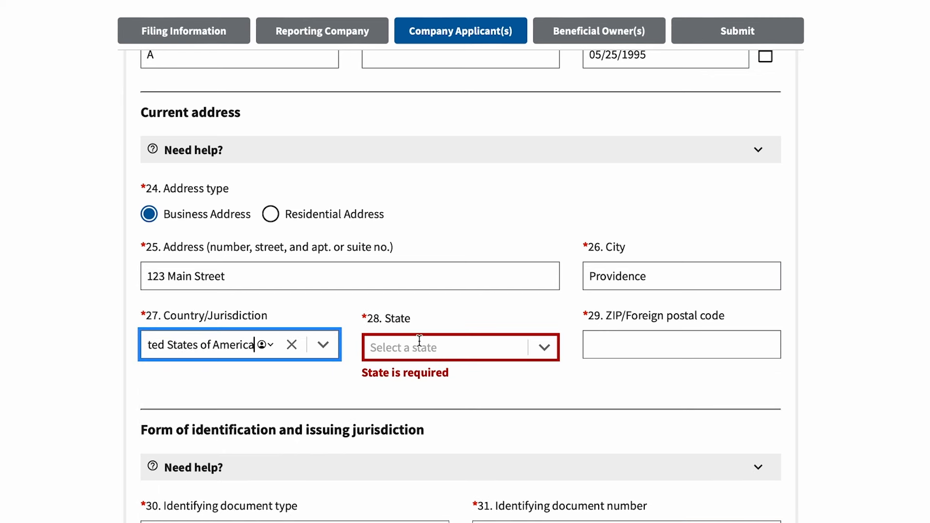
left_click(545, 350)
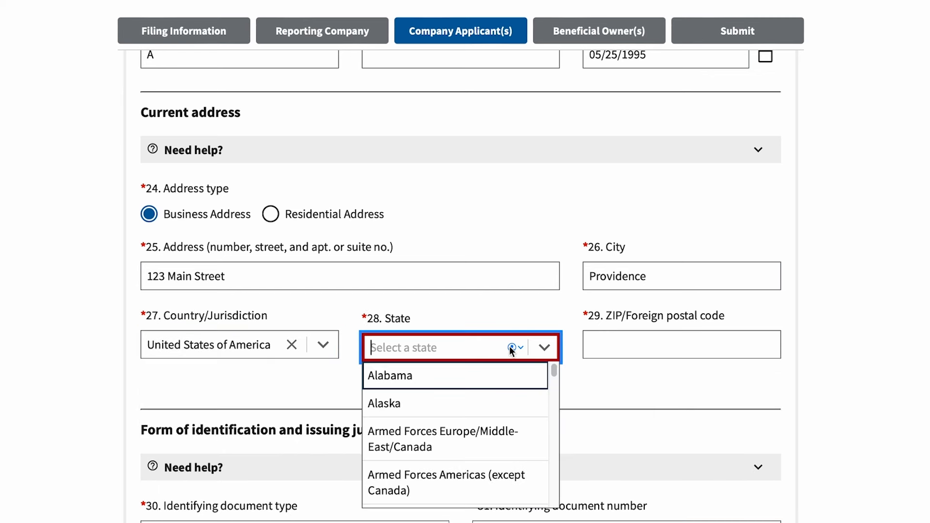
type("rhod")
left_click(485, 374)
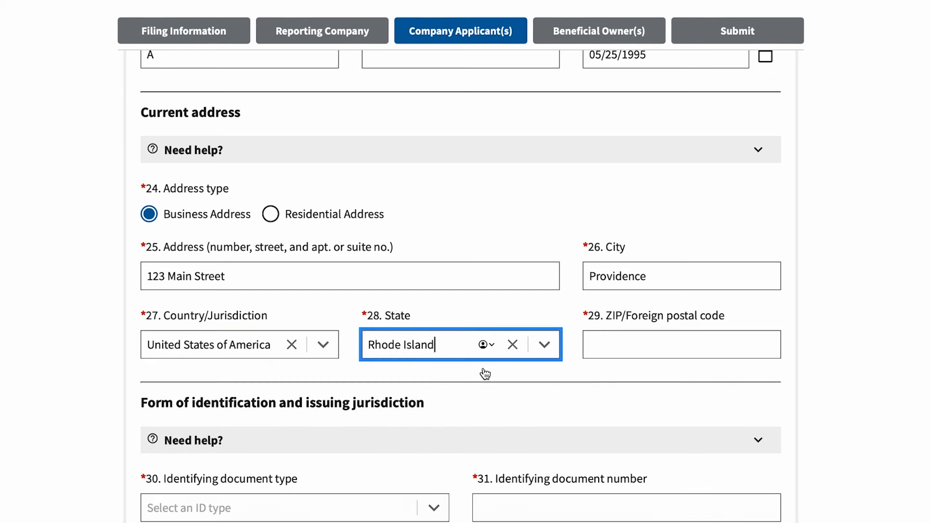
left_click(642, 350)
type("02904")
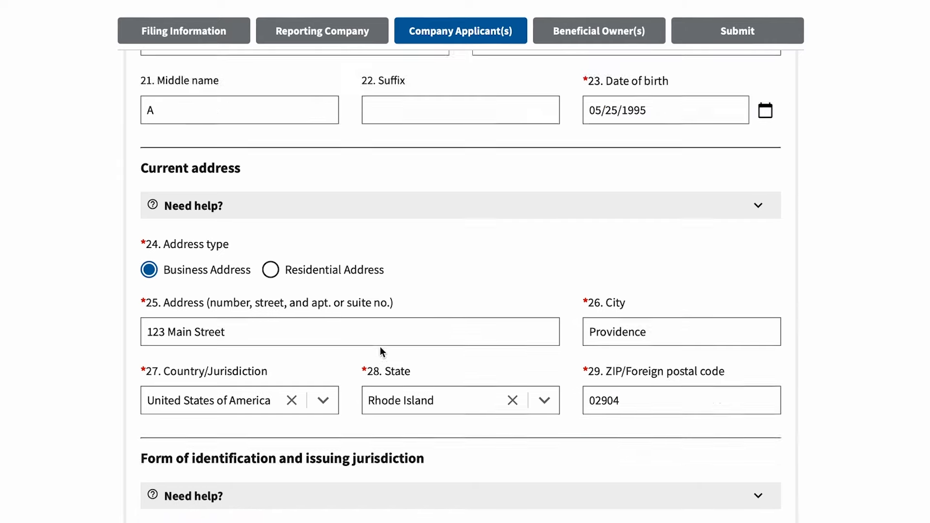
Set the applicant's identifying document type to State issued driver's license and enter the identifying document number
scroll(379, 347, "down", 7)
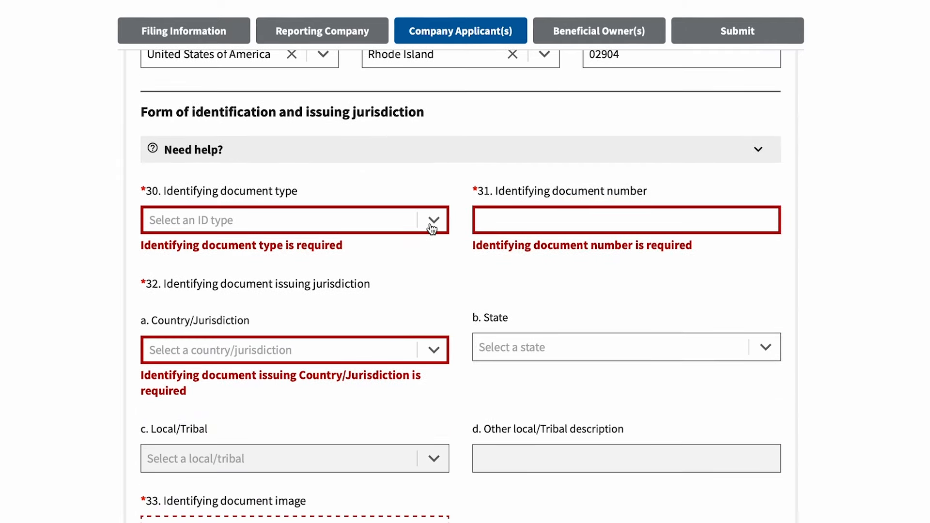
left_click(429, 224)
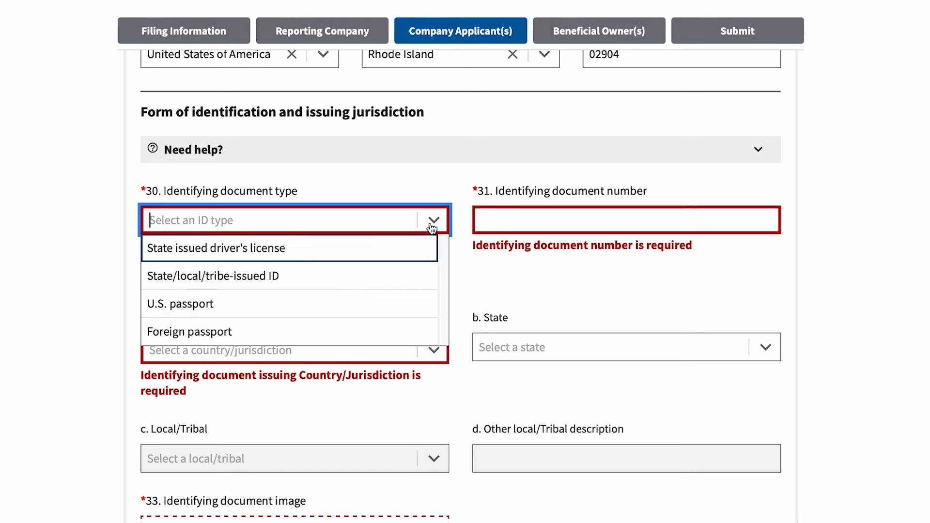
left_click(314, 249)
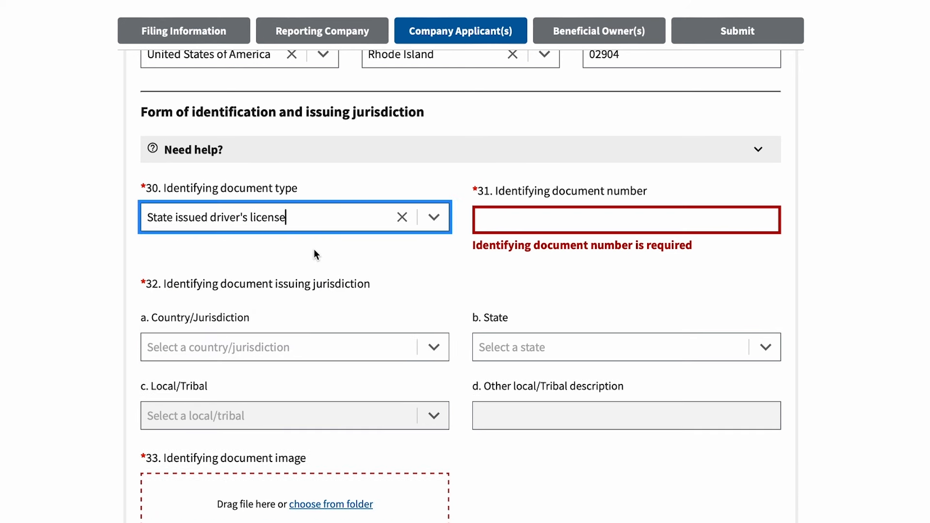
left_click(563, 212)
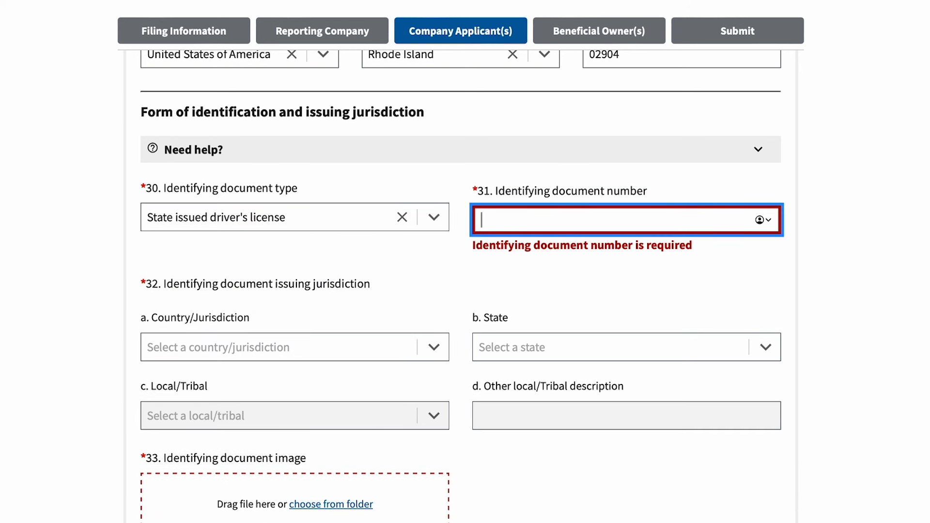
type("123456")
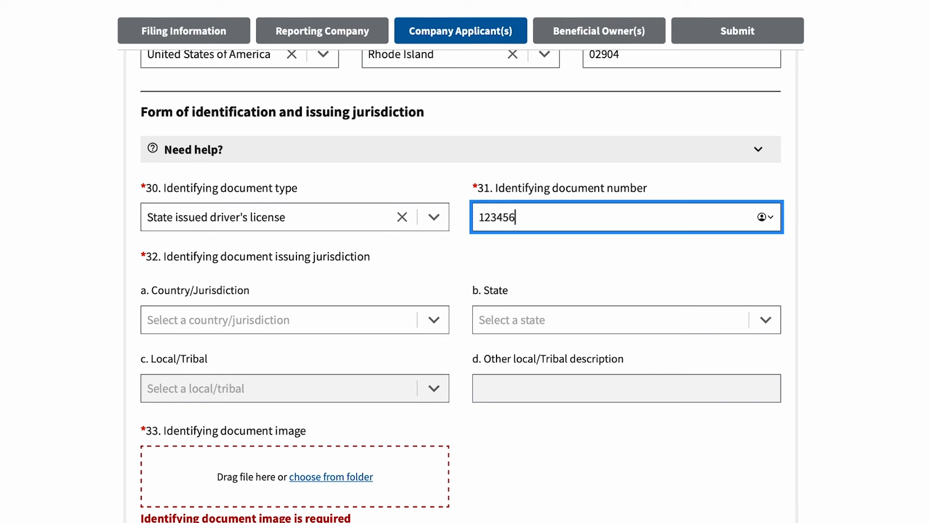
type("09")
Set the identifying document's issuing jurisdiction to United States of America and the state to Rhode Island
left_click(288, 321)
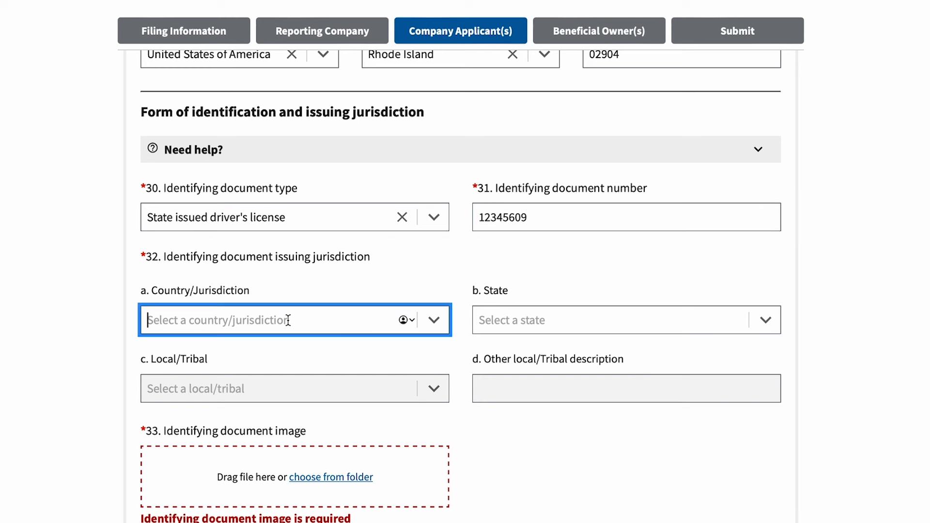
left_click(445, 321)
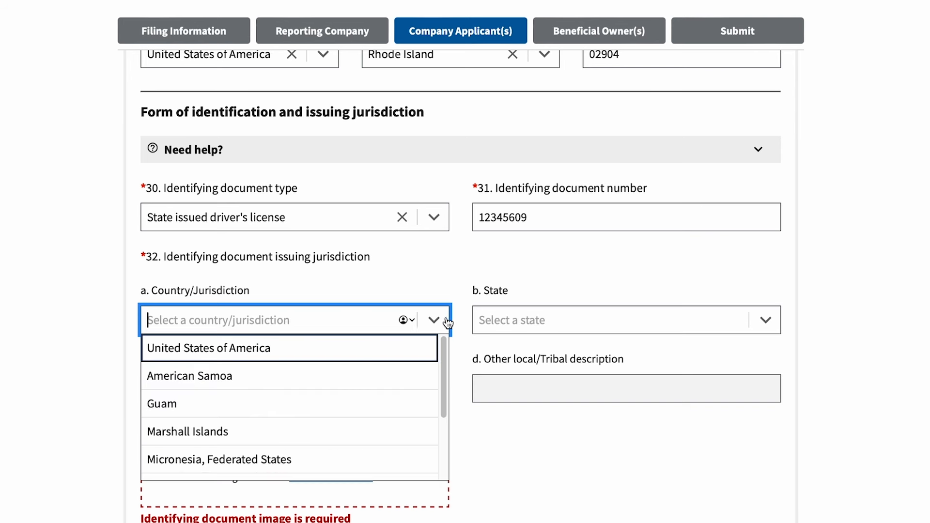
left_click(312, 357)
left_click(545, 313)
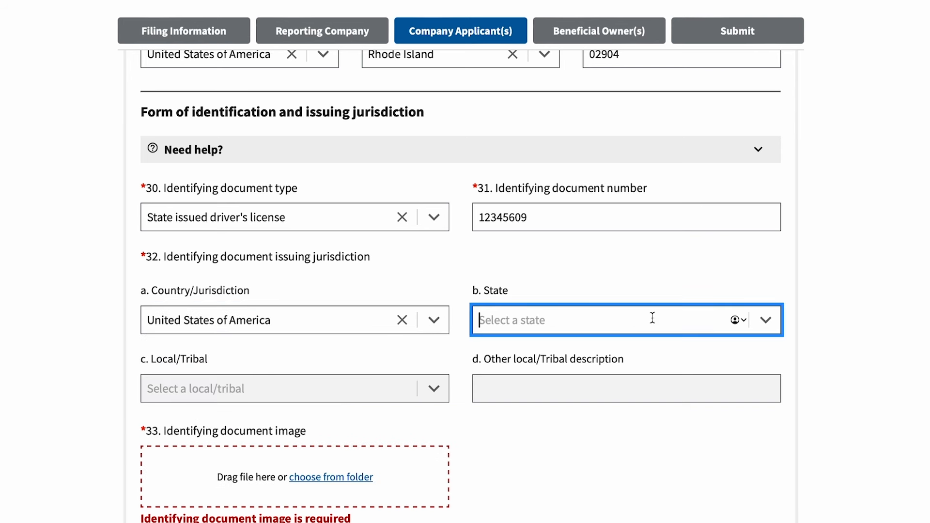
left_click(770, 321)
type("rho")
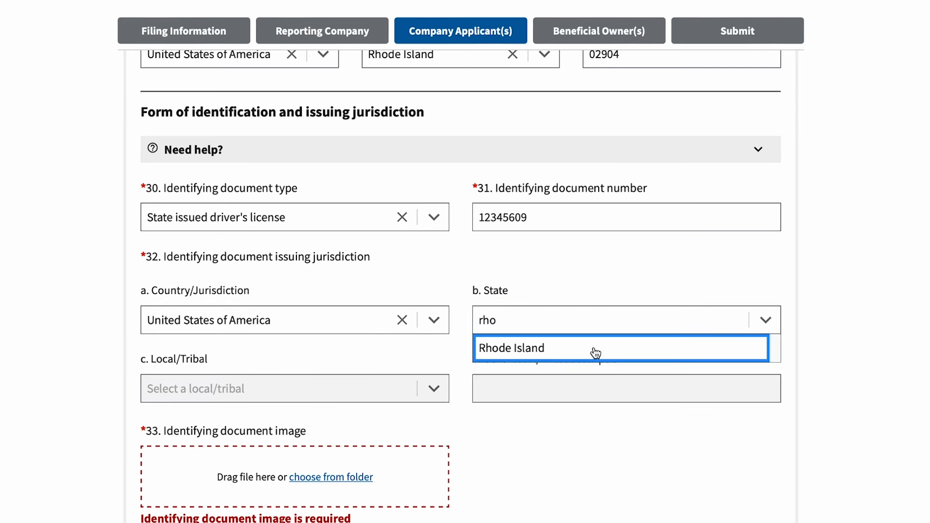
left_click(503, 356)
Upload license-sample-main.jpg as the applicant's identifying document image and continue to the beneficial owner information
left_click(343, 480)
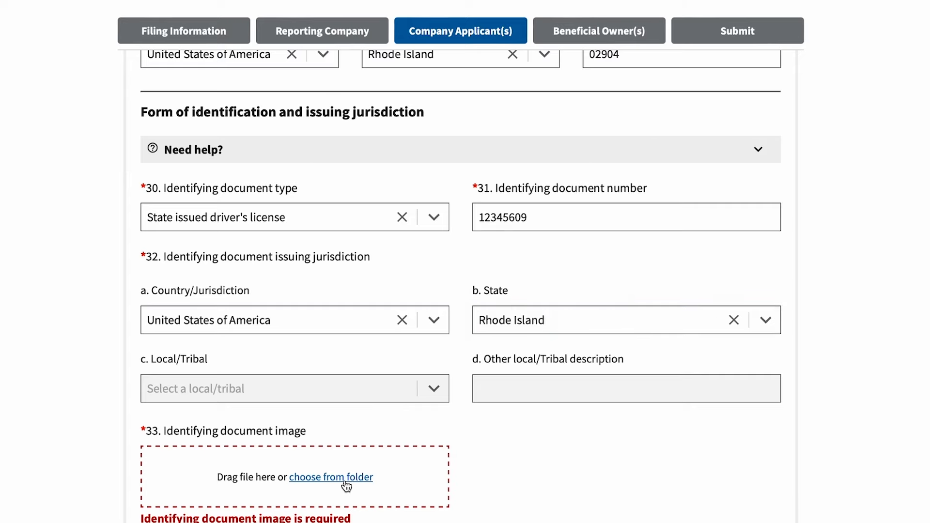
double_click(381, 175)
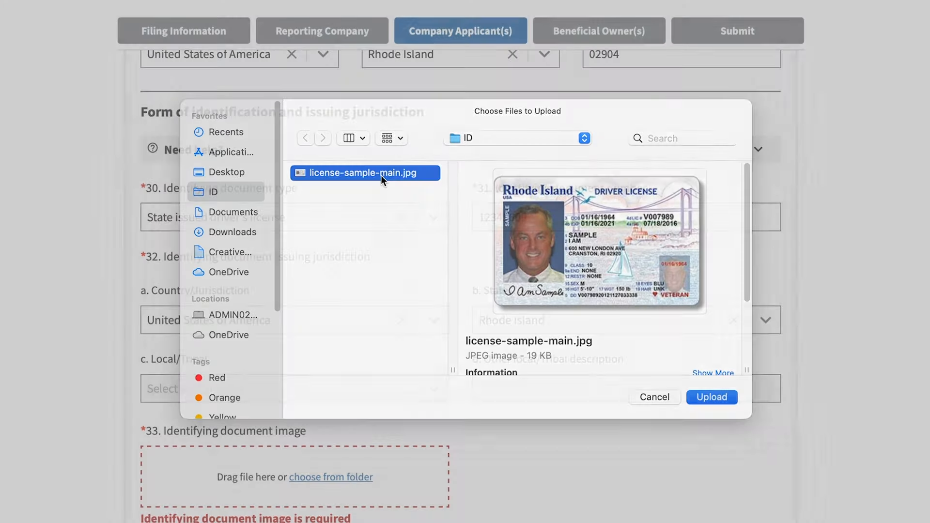
scroll(415, 340, "down", 2)
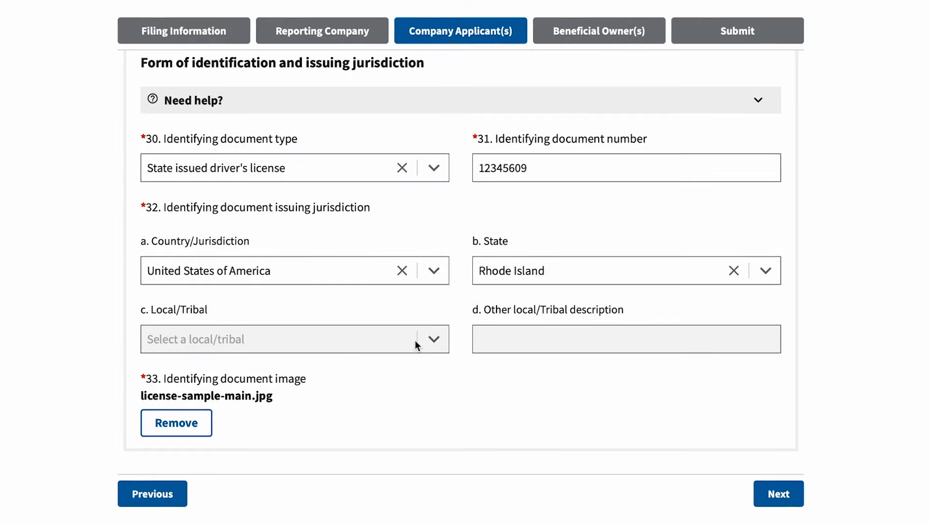
left_click(772, 494)
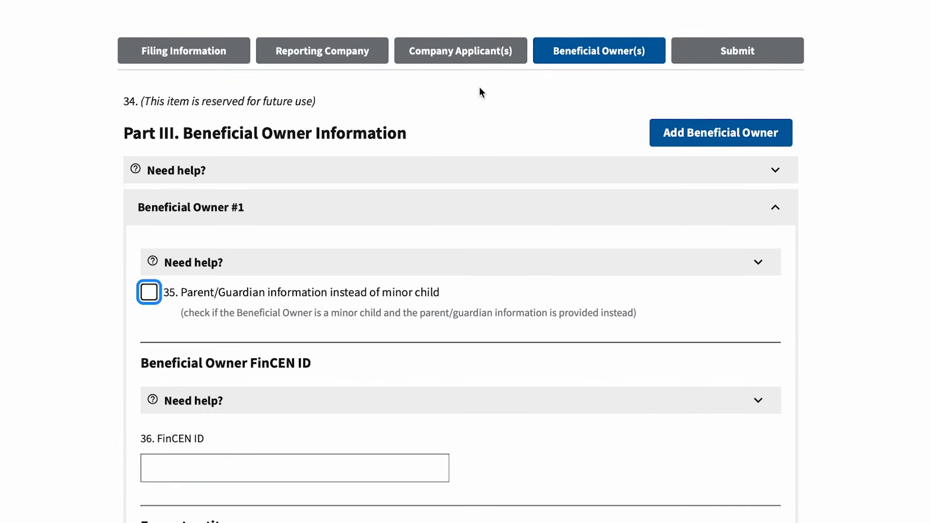
Enter the last name, first name and middle initial of beneficial owner #1
scroll(439, 286, "down", 1)
scroll(438, 337, "up", 1)
scroll(438, 285, "down", 1)
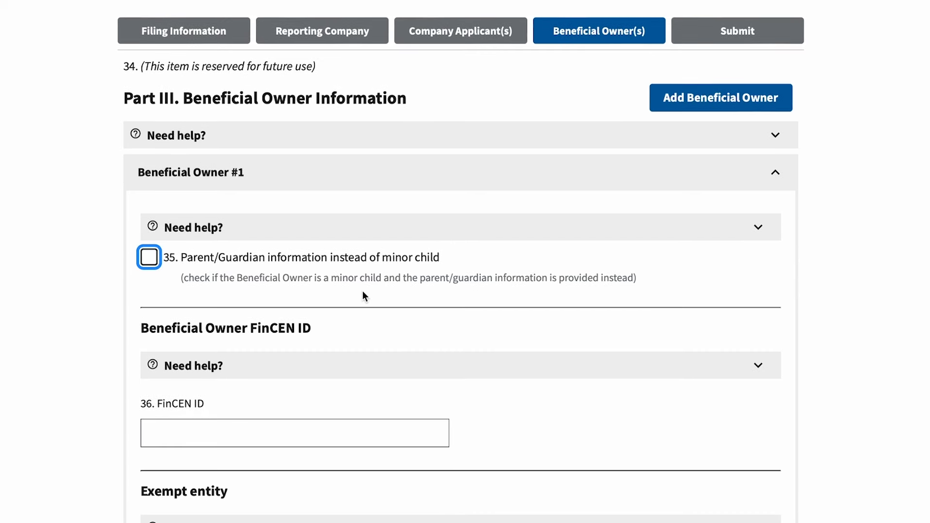
scroll(365, 297, "down", 10)
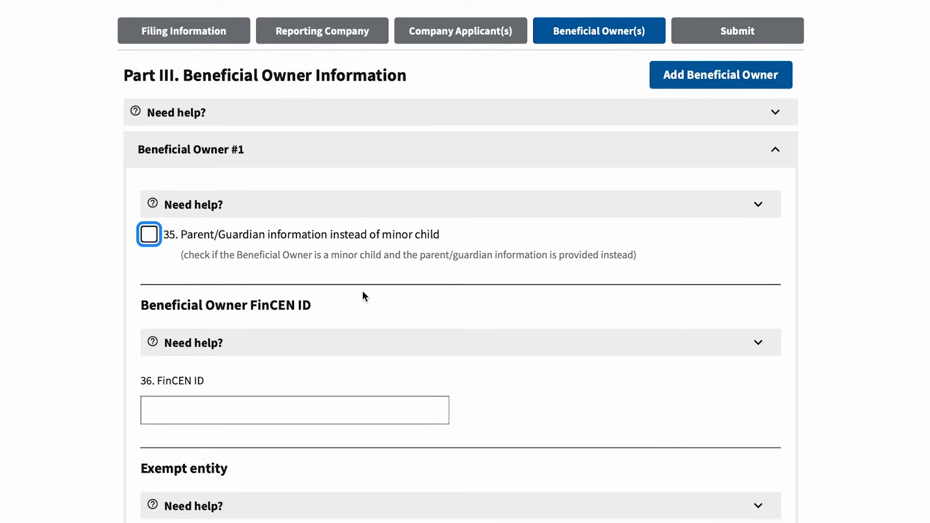
left_click(318, 378)
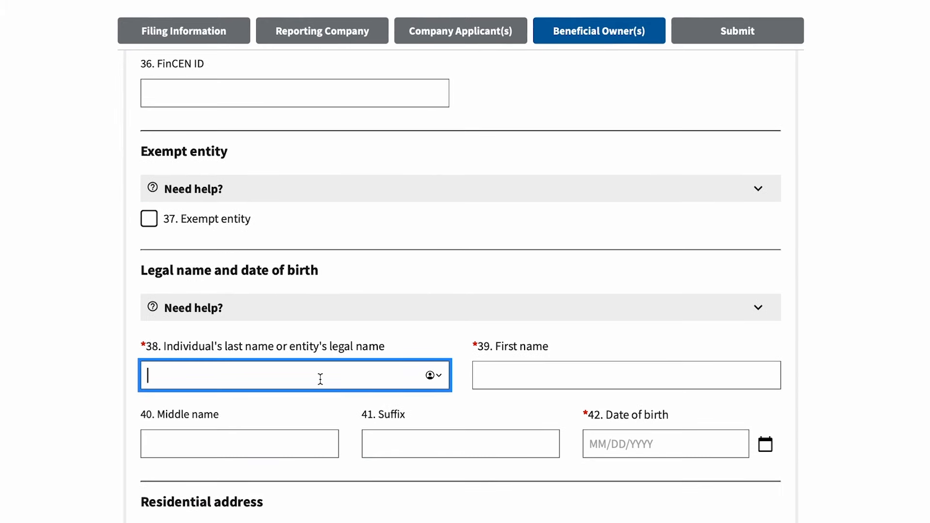
type("Jones")
key("Tab")
type("Cathy")
key("Tab")
type("D")
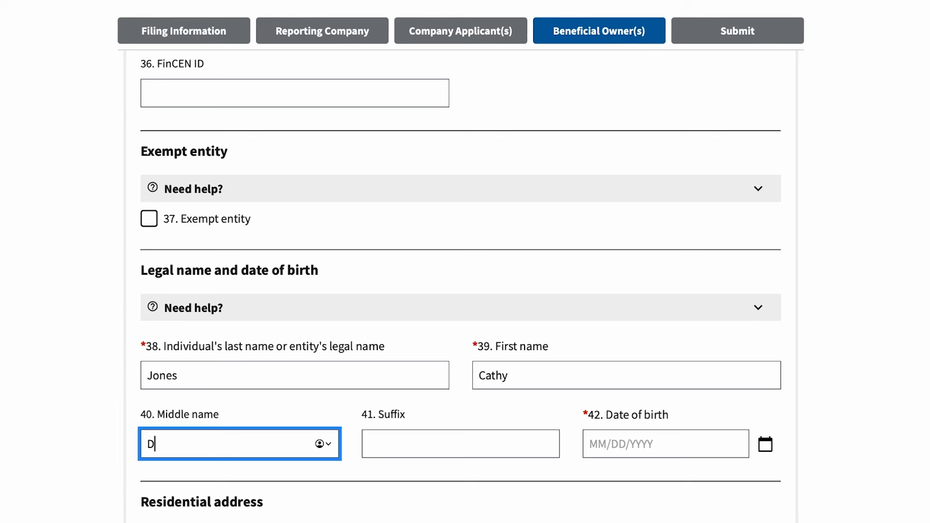
key("Tab")
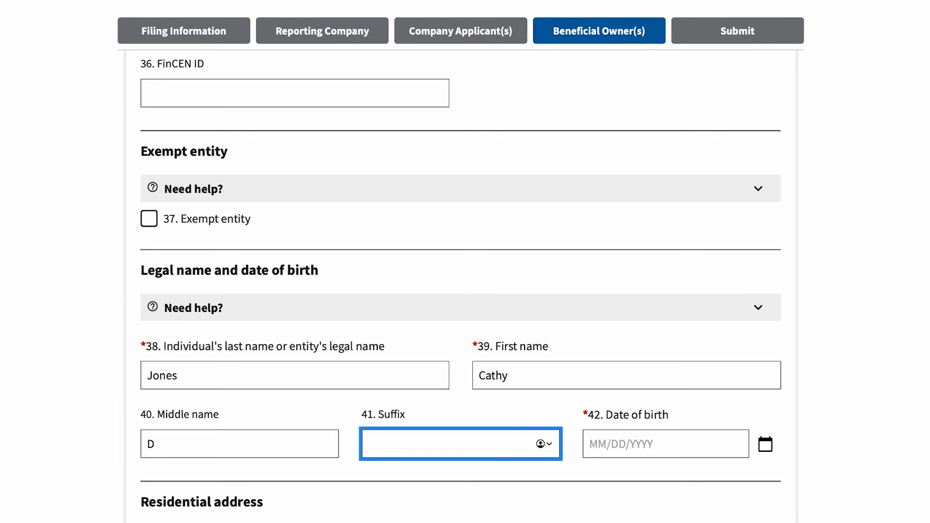